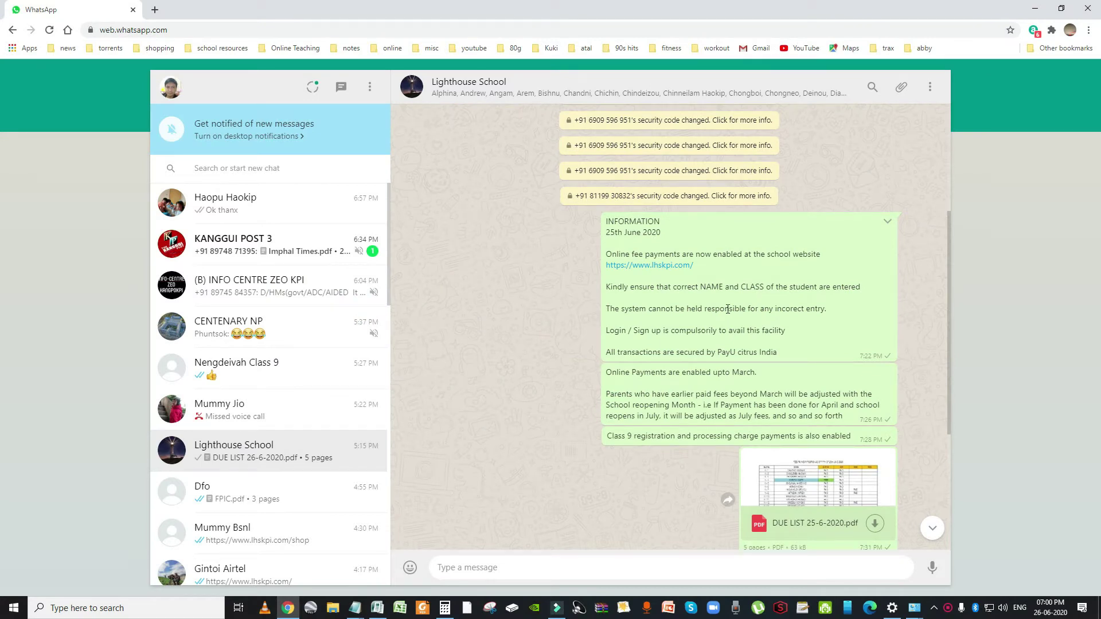
Zoom WhatsApp Web to 175% to read Lighthouse School's fee payment announcement.
key("ctrl+plus")
key("ctrl+plus")
key("ctrl+plus")
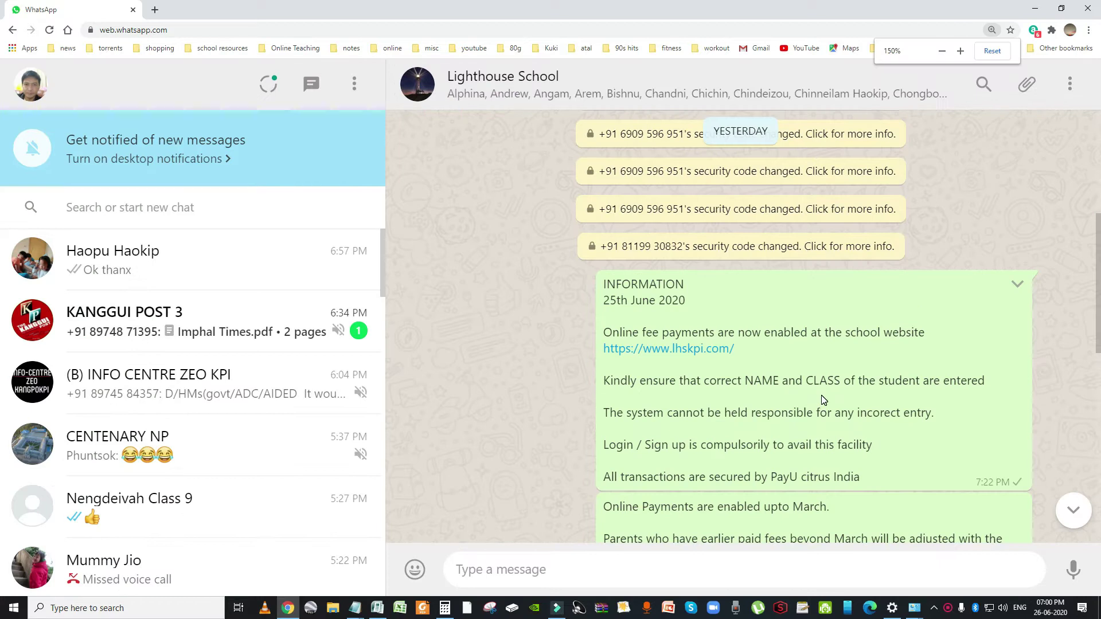
scroll(821, 394, "down", 1)
key("ctrl+plus")
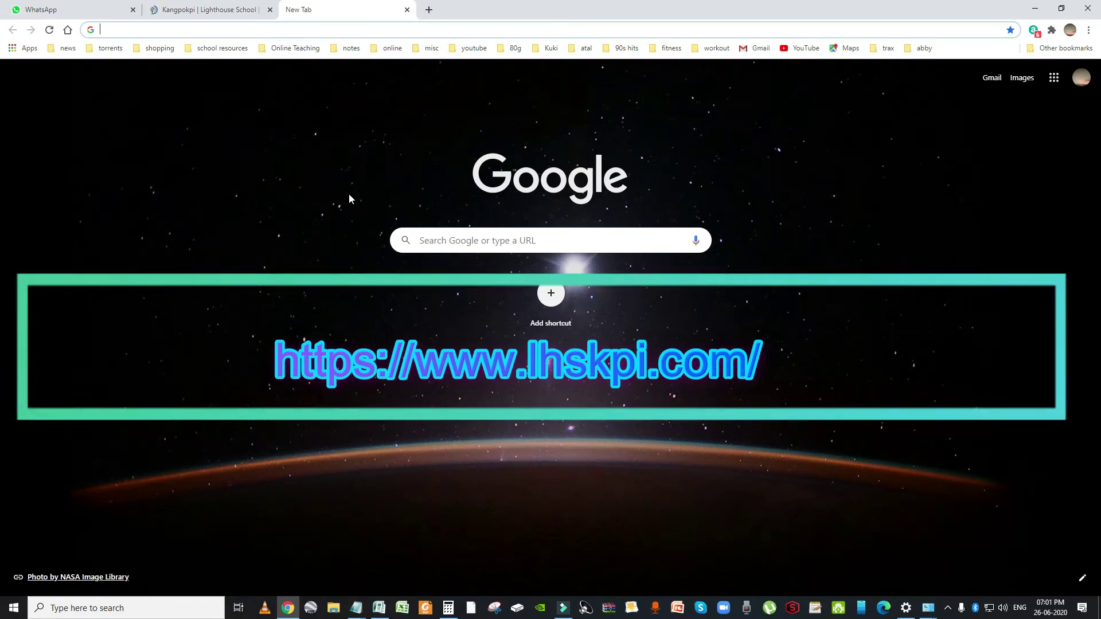
Load lhskpi.com, go to Online Fee Payment, and sign up with Google.
type("lhskpi.com")
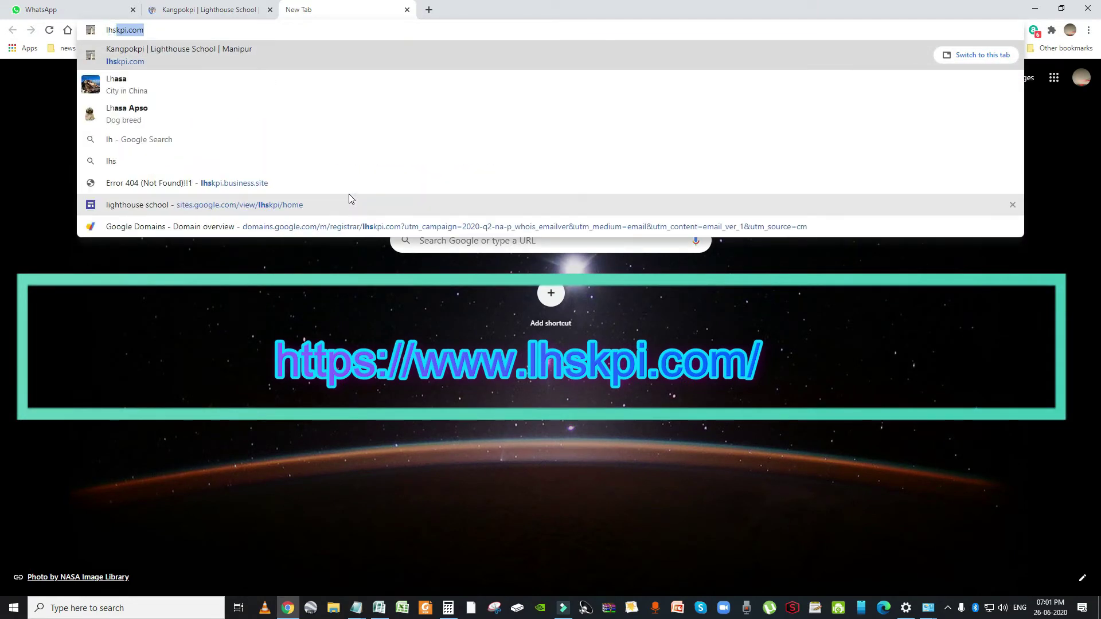
key("Return")
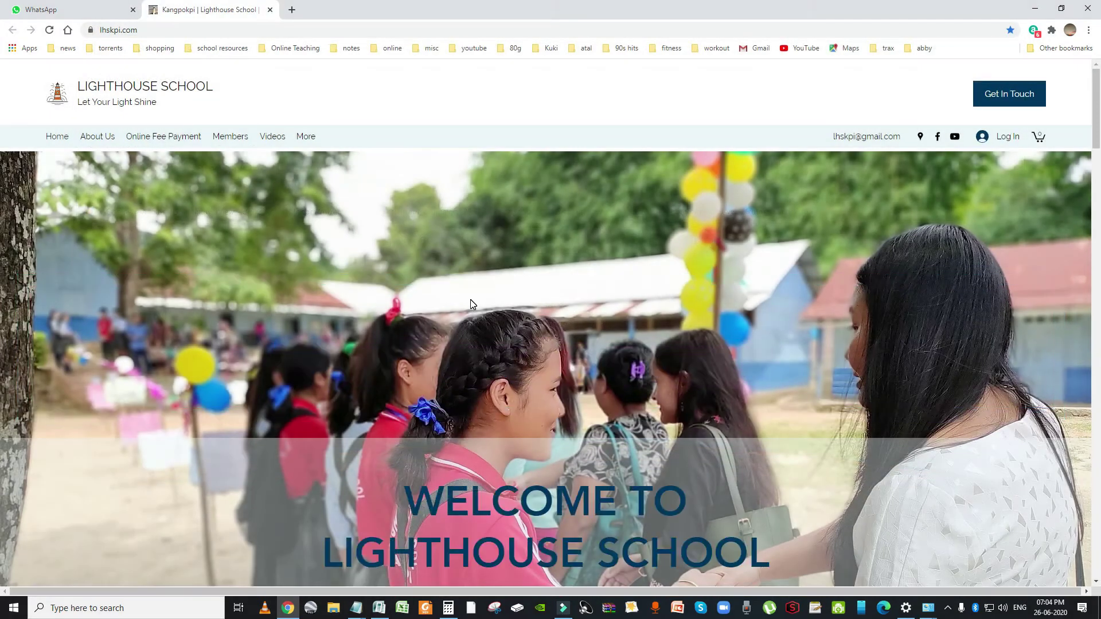
left_click(169, 140)
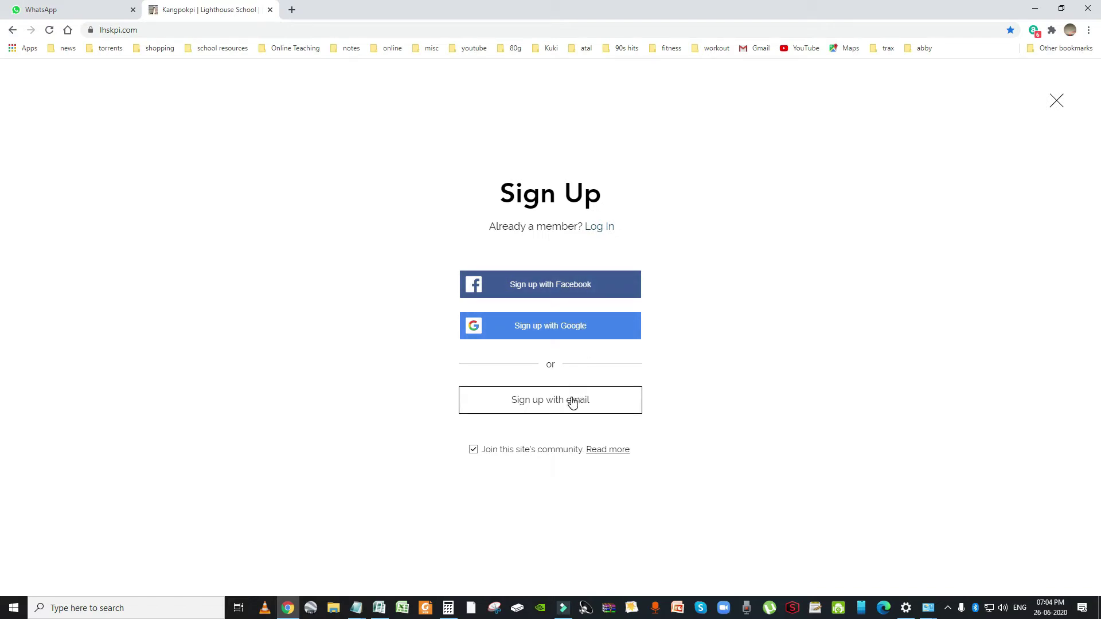
left_click(556, 329)
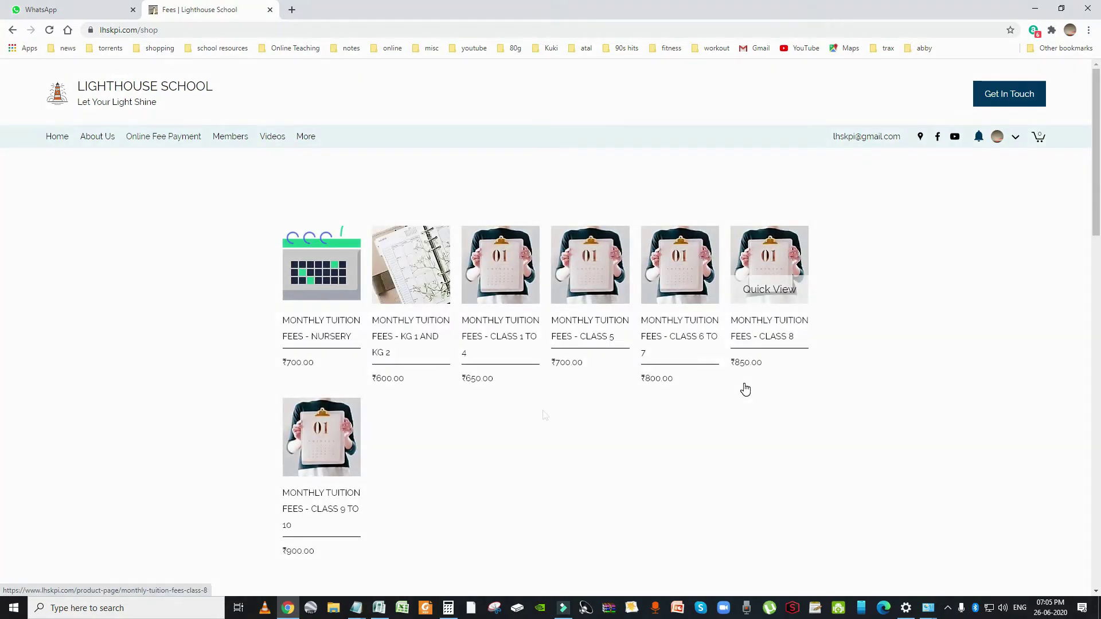
scroll(634, 422, "down", 3)
scroll(634, 421, "down", 4)
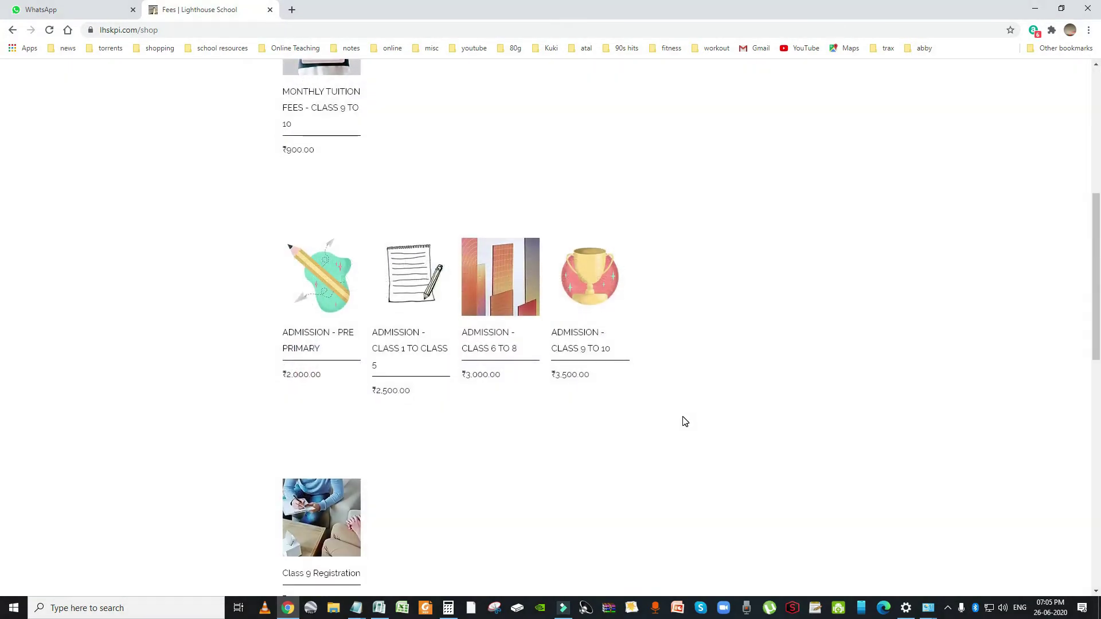
scroll(684, 421, "down", 2)
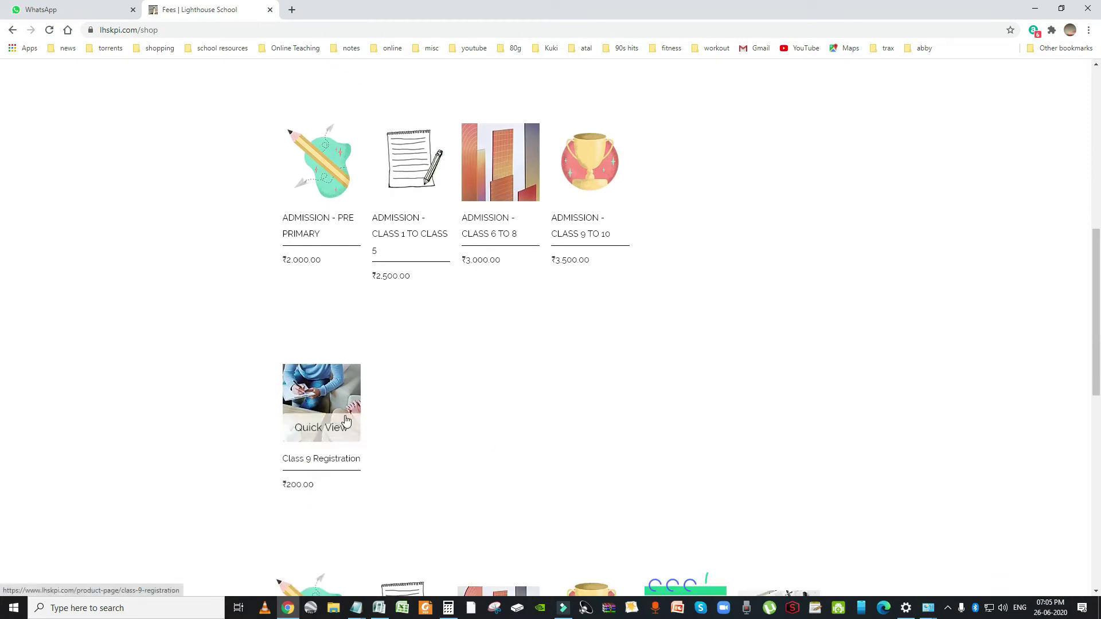
scroll(467, 429, "up", 5)
scroll(469, 428, "up", 3)
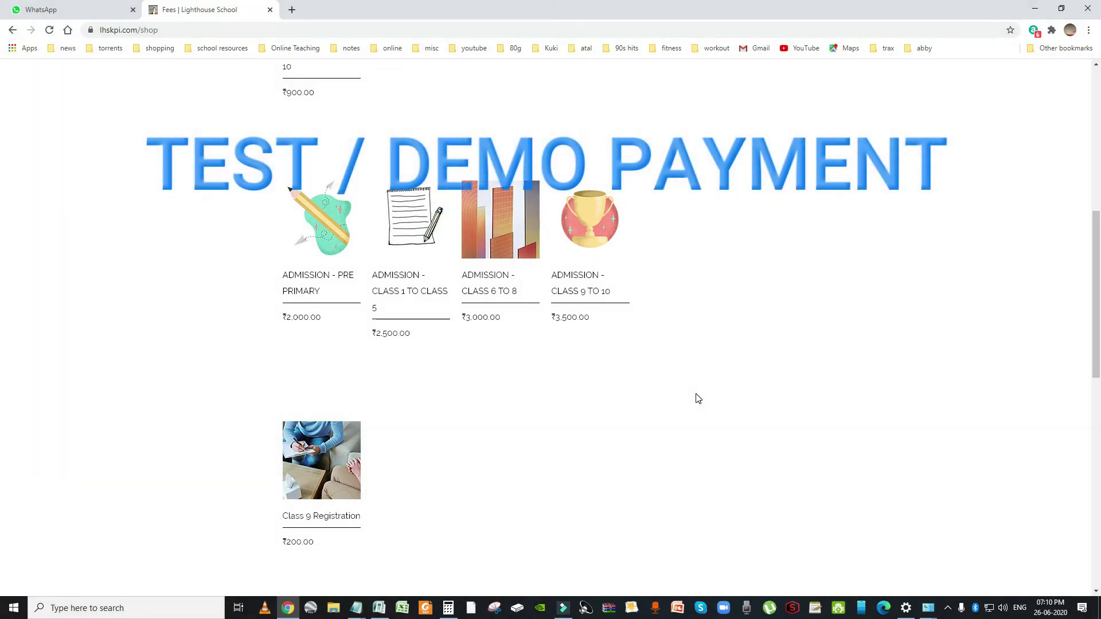
scroll(695, 397, "down", 1)
scroll(533, 398, "down", 1)
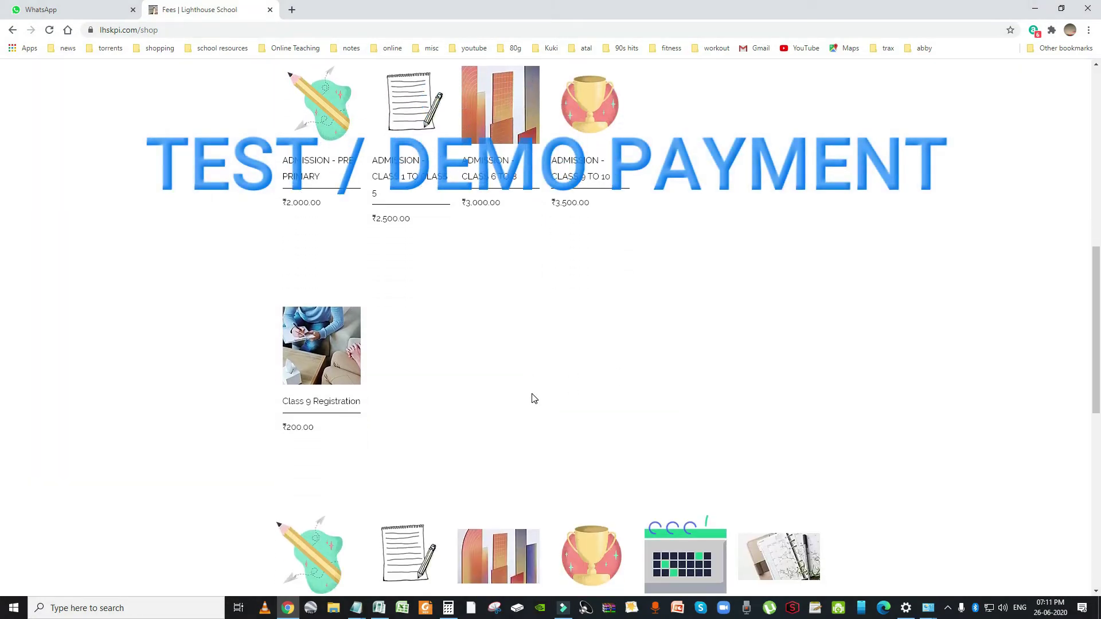
Add the ₹200 Class 9 Registration with a test student name and class 9, then view the cart.
left_click(329, 353)
left_click(679, 347)
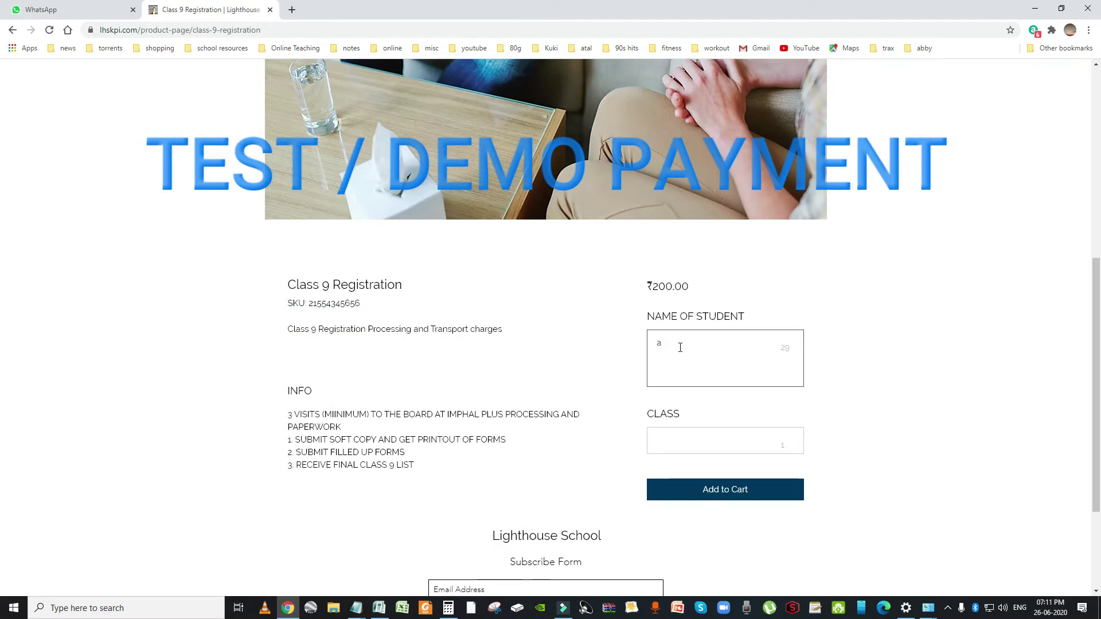
type("abcd")
left_click(667, 431)
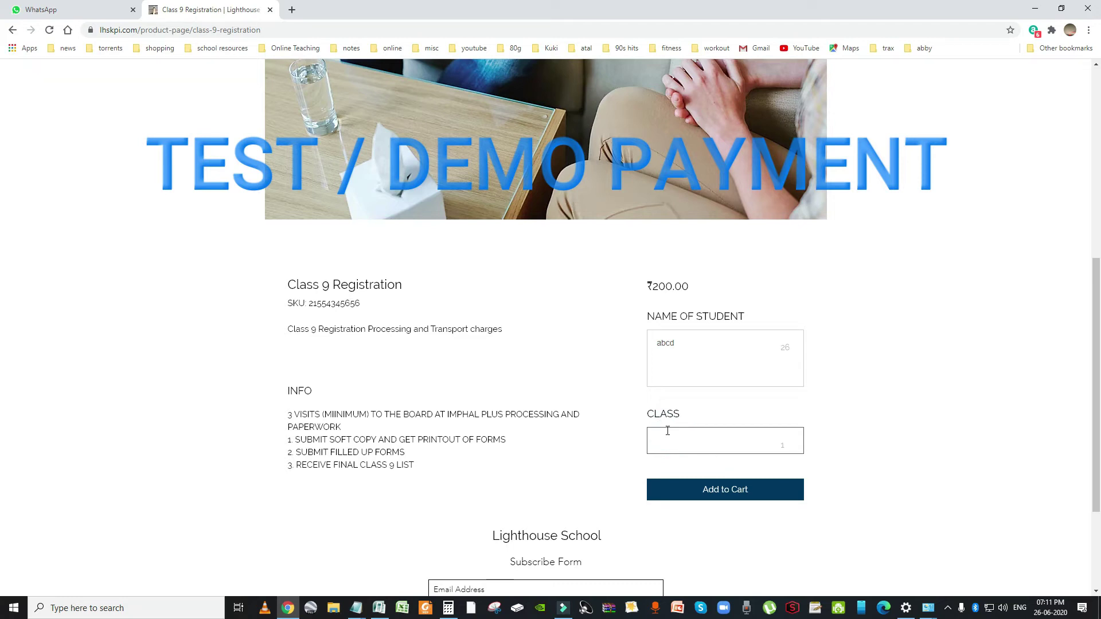
left_click(731, 490)
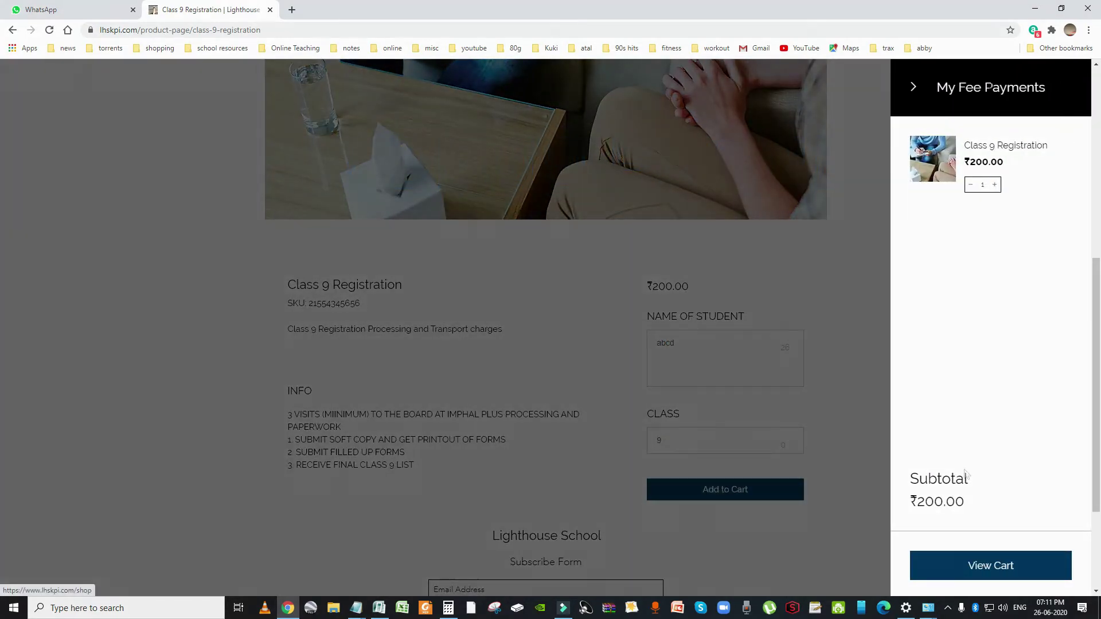
left_click(973, 567)
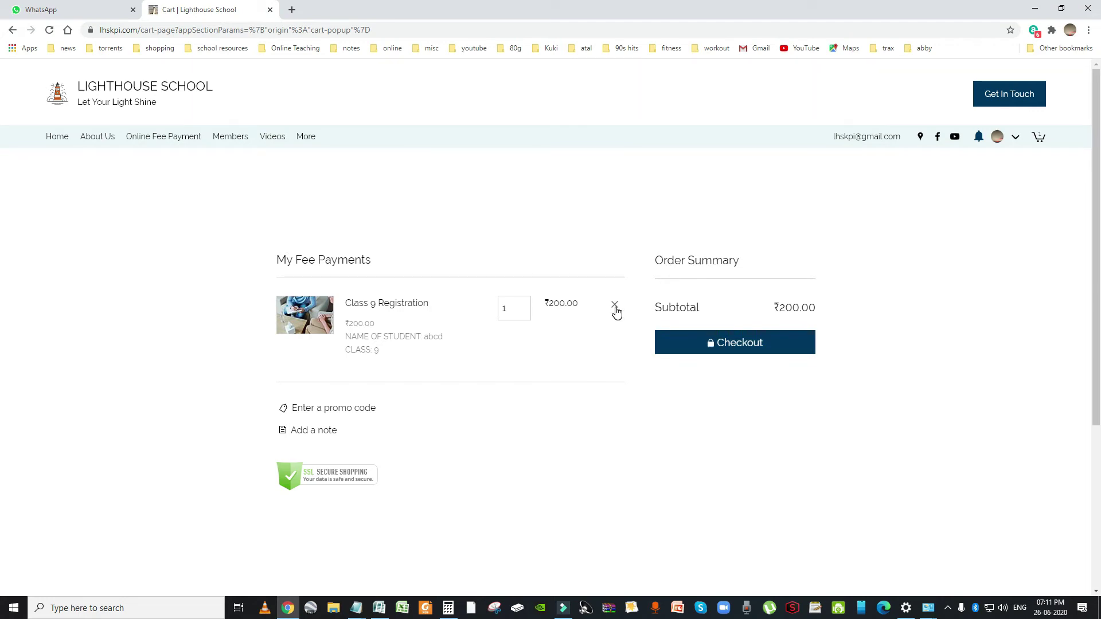
Proceed to checkout and clear the prefilled first name, last name, address and city.
left_click(734, 345)
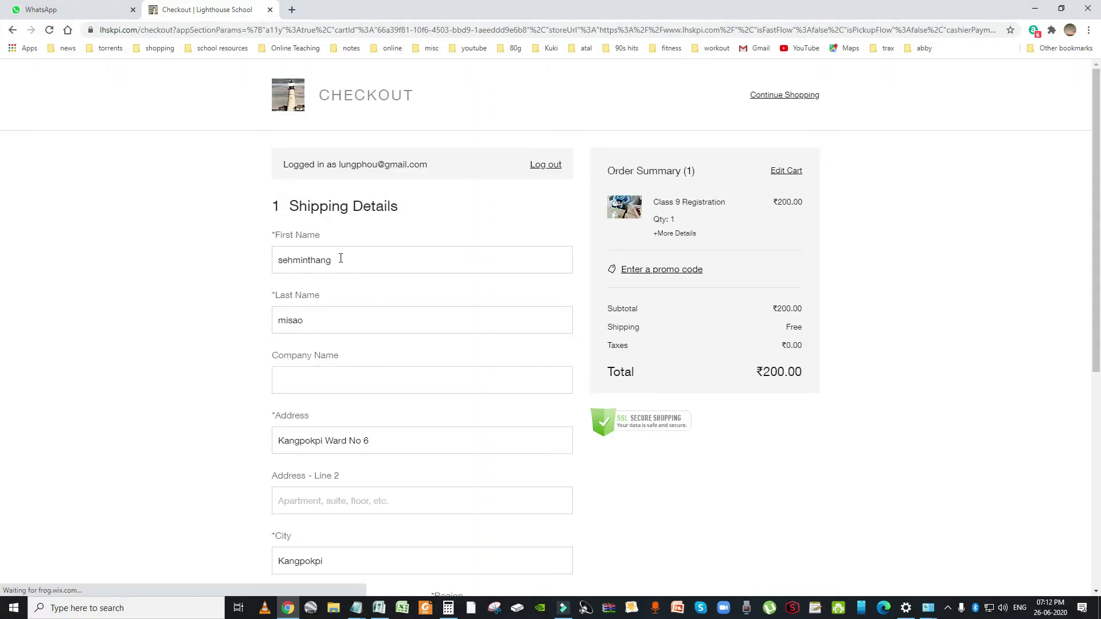
left_click_drag(338, 258, 253, 263)
key("BackSpace")
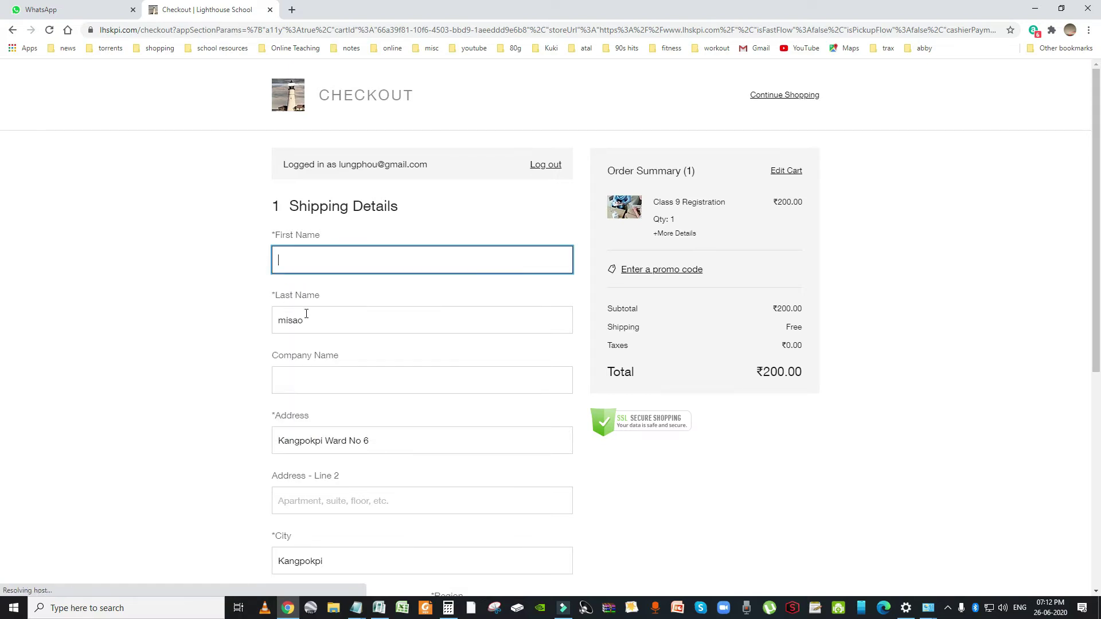
left_click(307, 320)
left_click_drag(307, 319, 261, 322)
key("BackSpace")
scroll(327, 414, "down", 1)
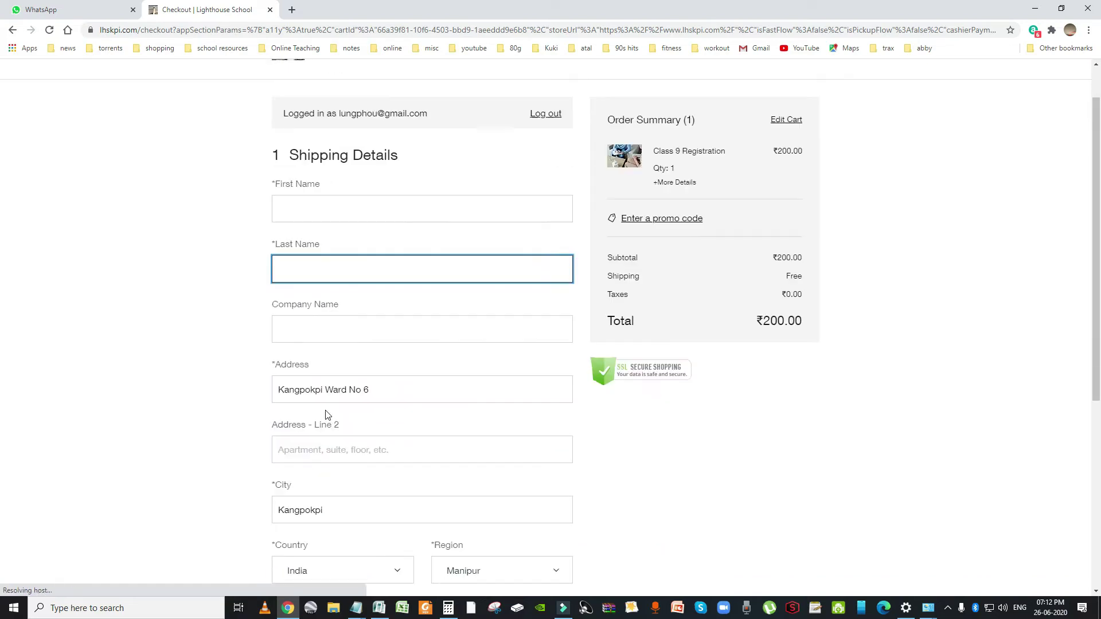
scroll(325, 414, "down", 1)
left_click_drag(376, 325, 248, 332)
key("BackSpace")
scroll(297, 427, "down", 1)
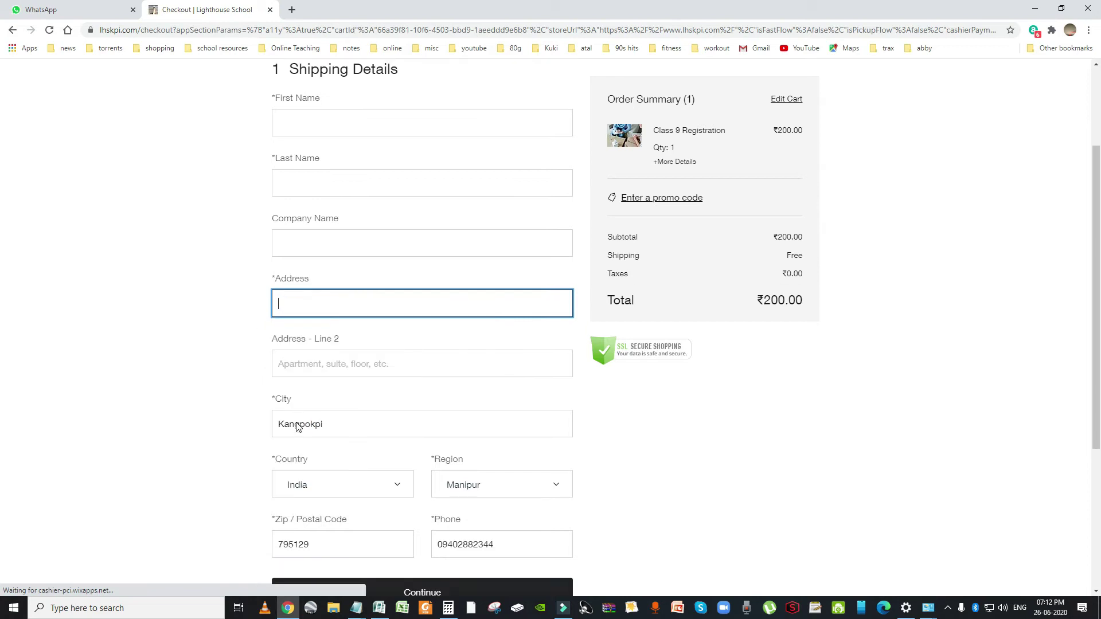
scroll(297, 427, "down", 2)
left_click_drag(332, 333, 233, 334)
key("BackSpace")
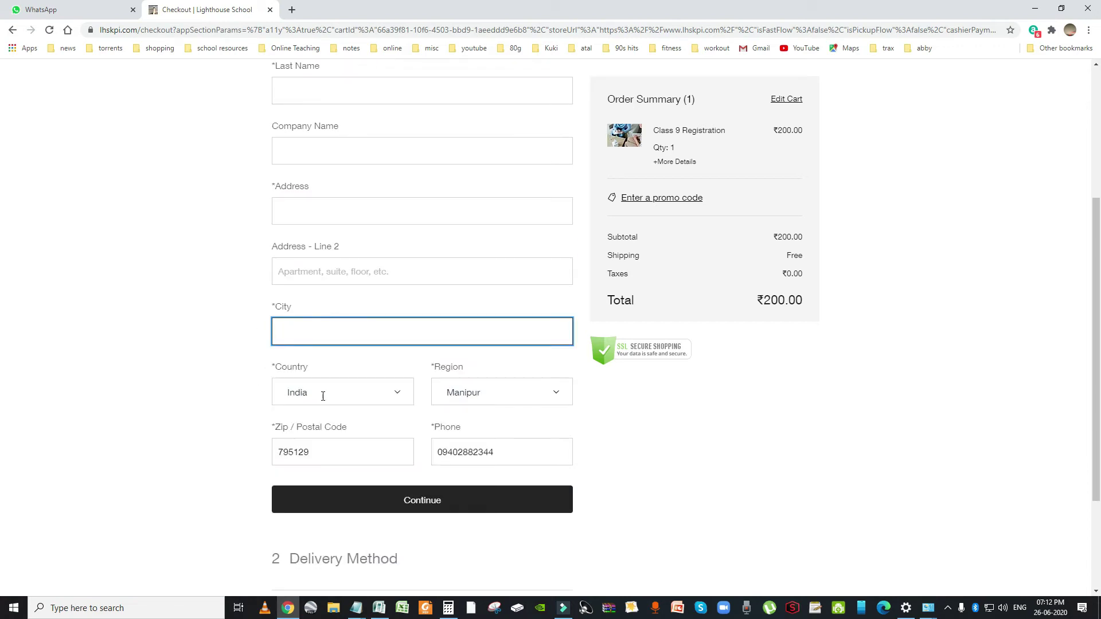
Clear the prefilled Country, Region, zip code and phone number fields.
left_click(322, 396)
left_click_drag(321, 396, 267, 397)
key("BackSpace")
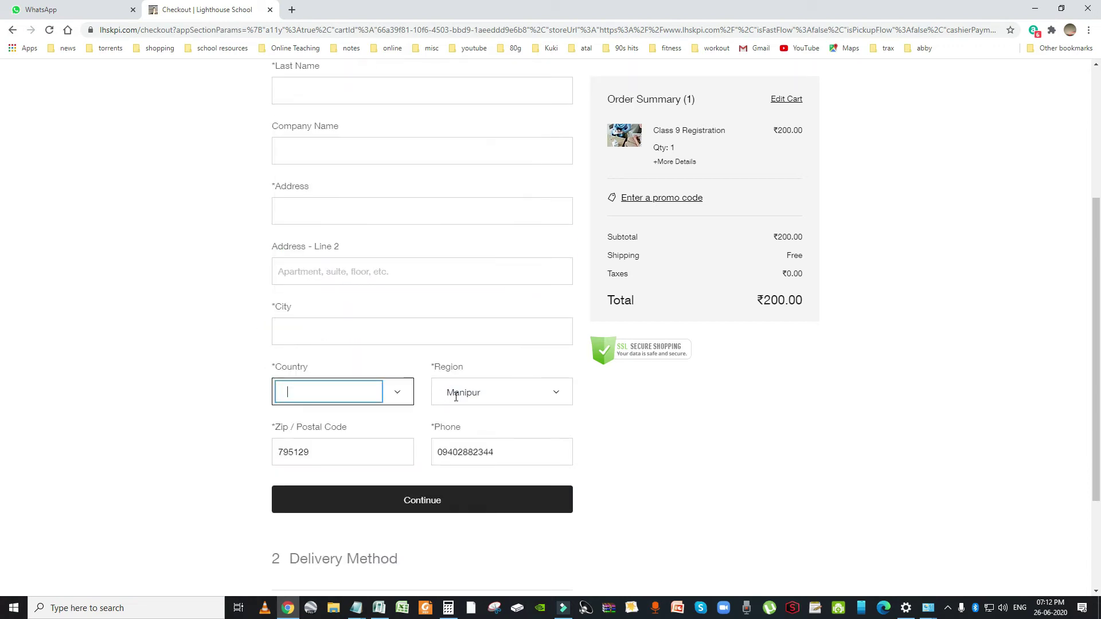
left_click(493, 391)
key("BackSpace")
left_click_drag(493, 391, 275, 453)
key("BackSpace")
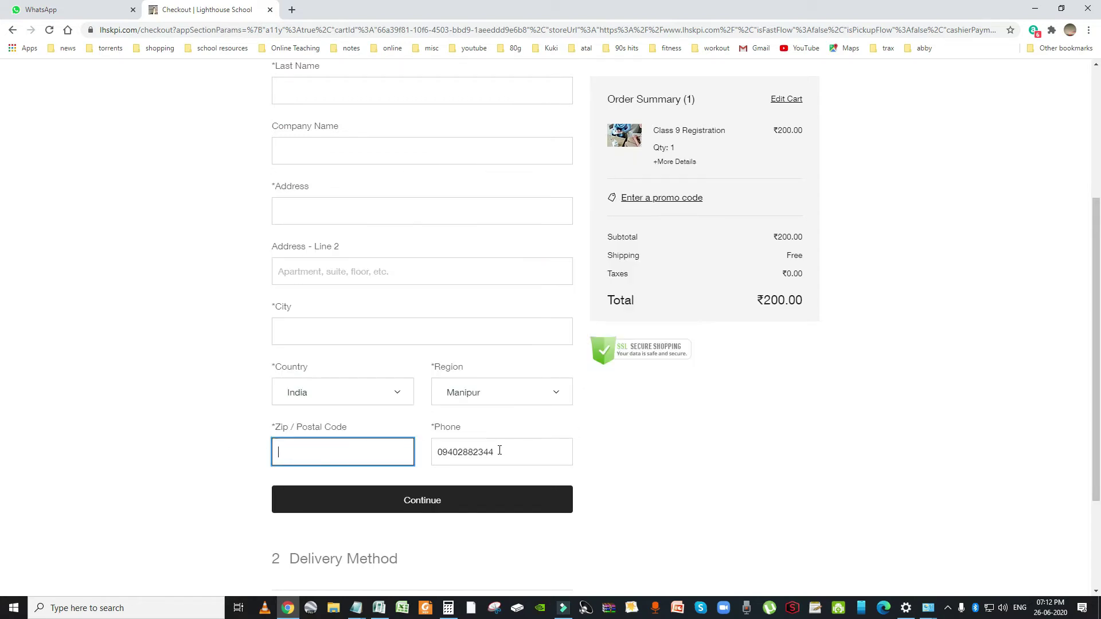
left_click(492, 449)
double_click(492, 449)
key("BackSpace")
Fill the shipping form from the first saved address and submit it.
scroll(599, 500, "up", 4)
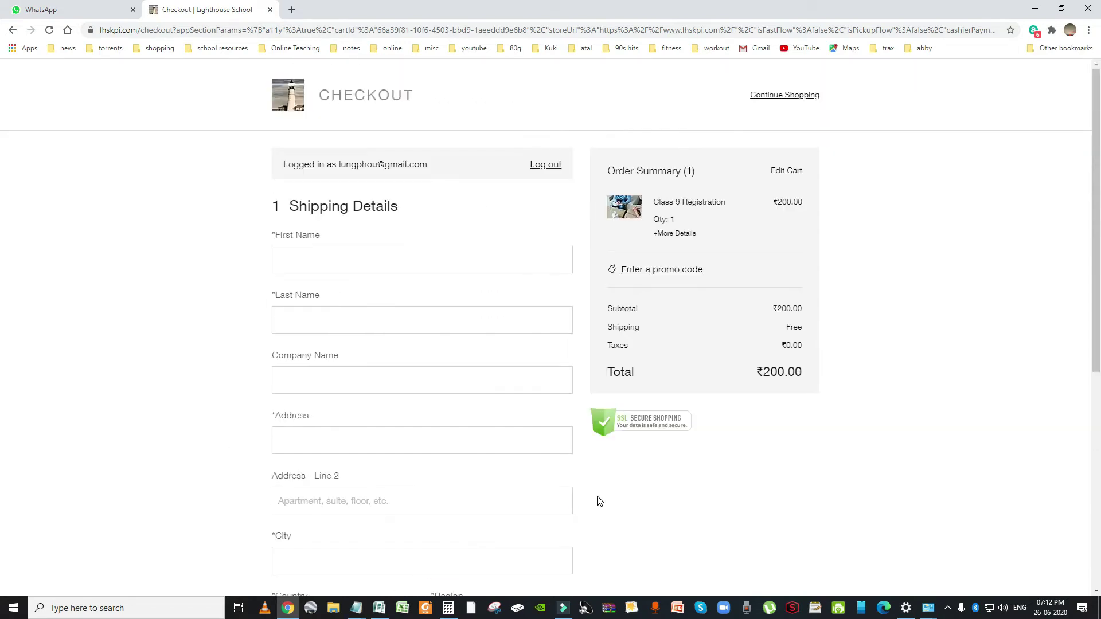
left_click(306, 259)
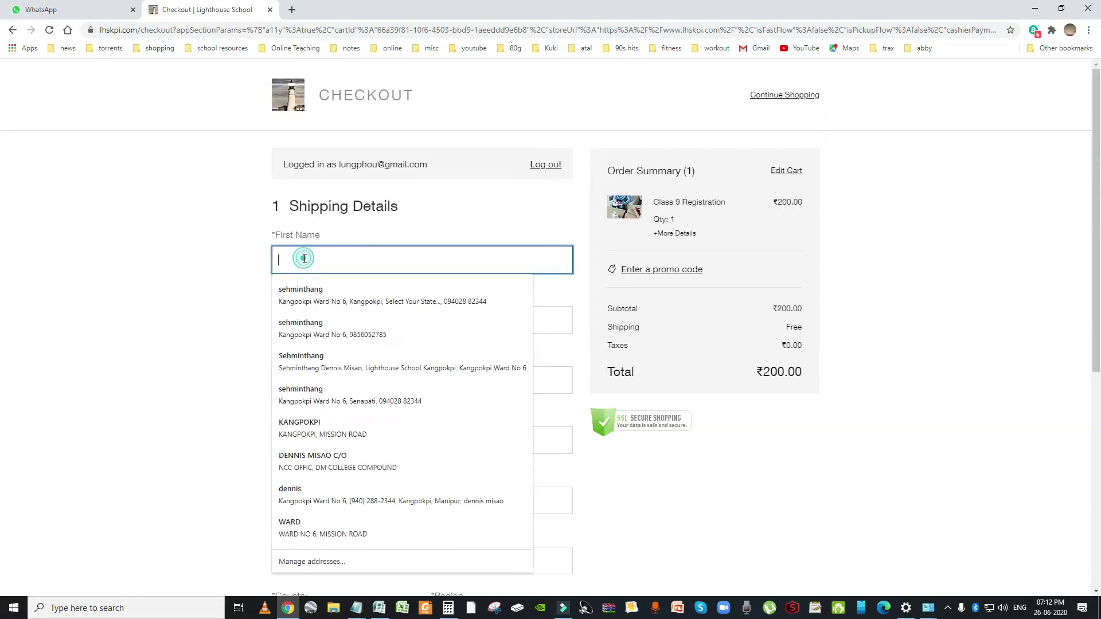
left_click(303, 295)
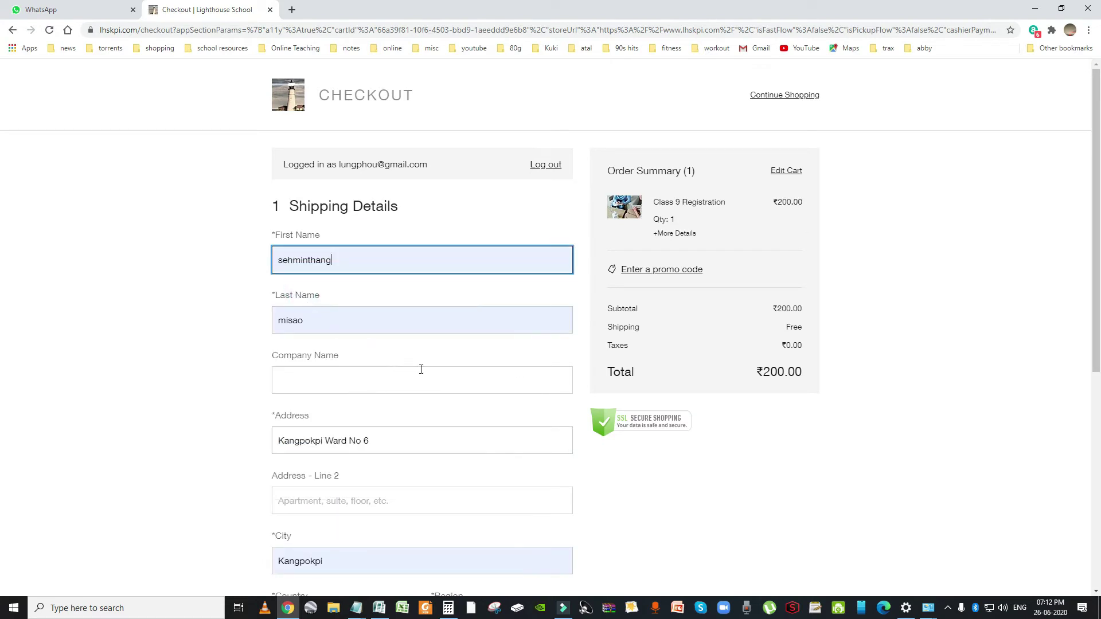
left_click(445, 451)
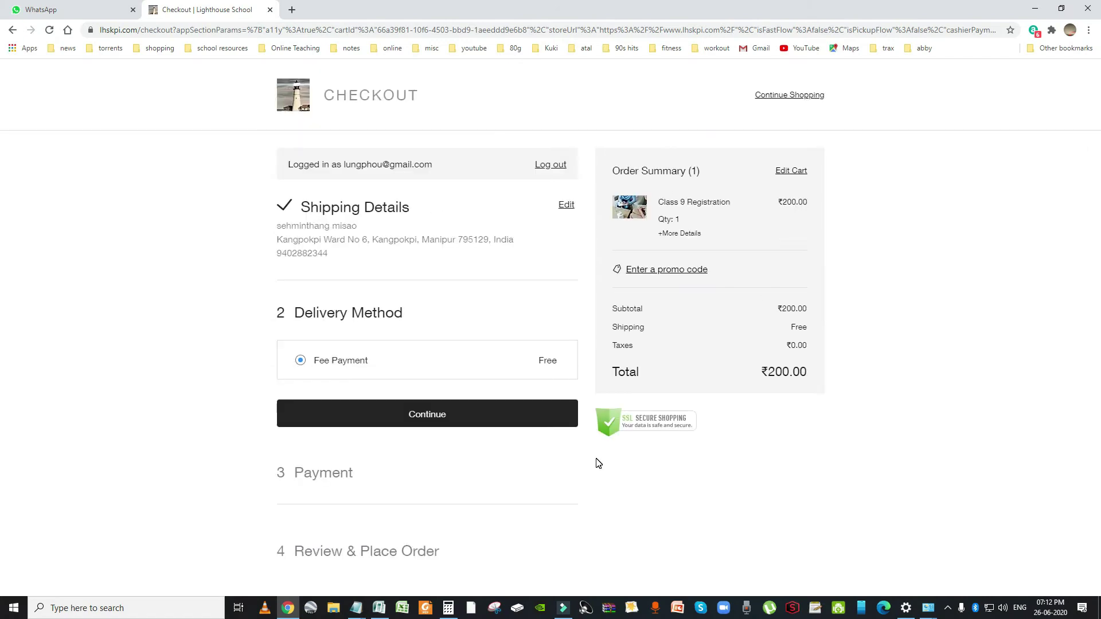
Confirm Fee Payment delivery, enter the debit card details, and submit the ₹200 payment.
left_click(459, 417)
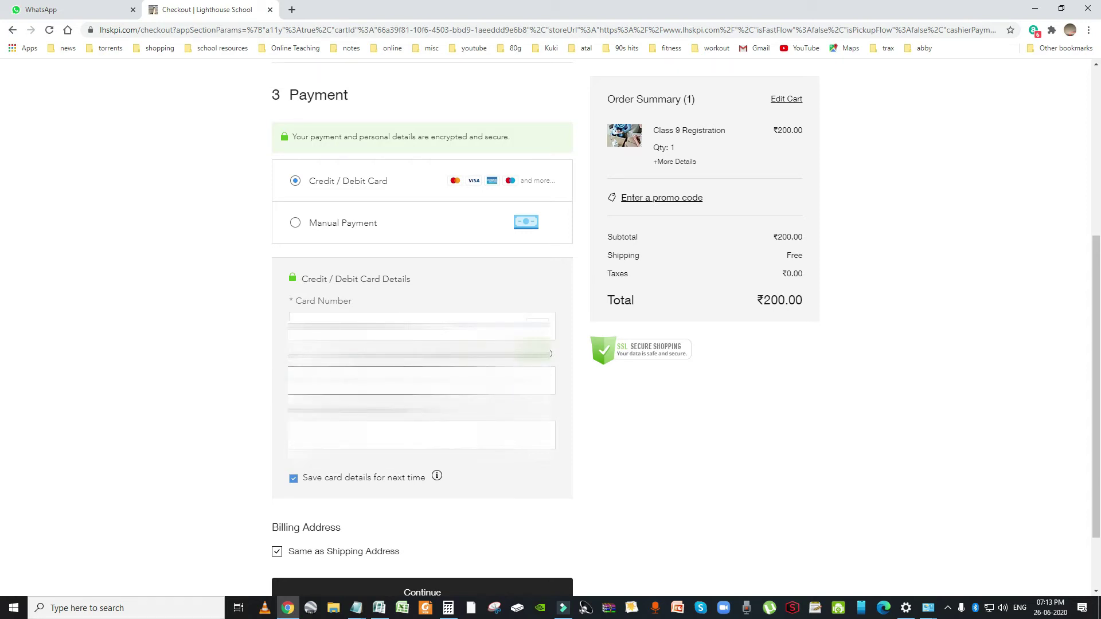
left_click(421, 380)
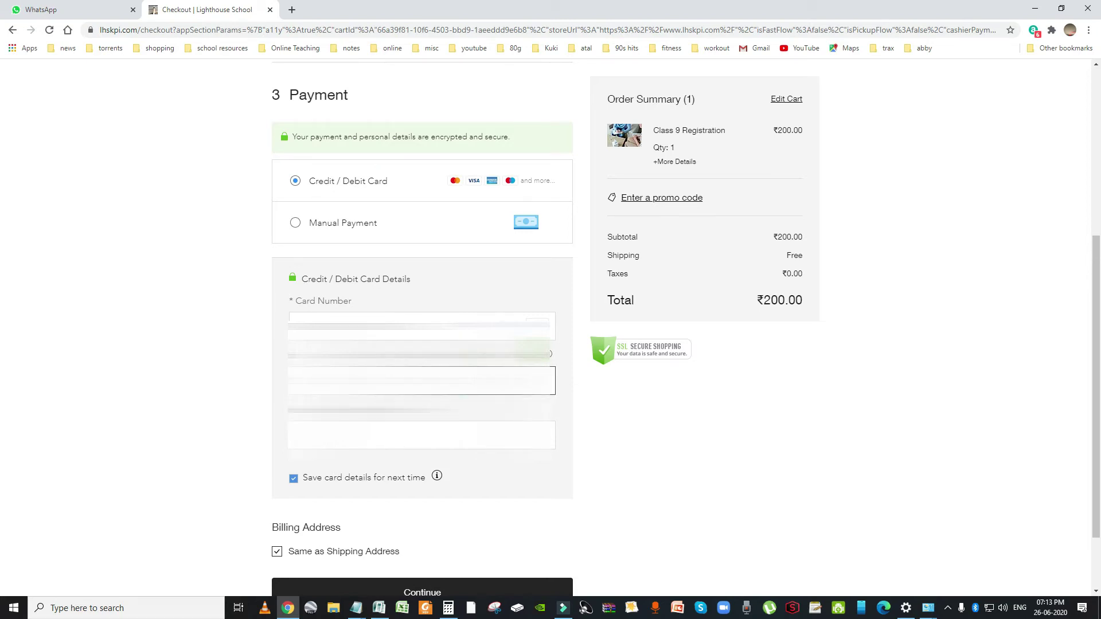
left_click(421, 435)
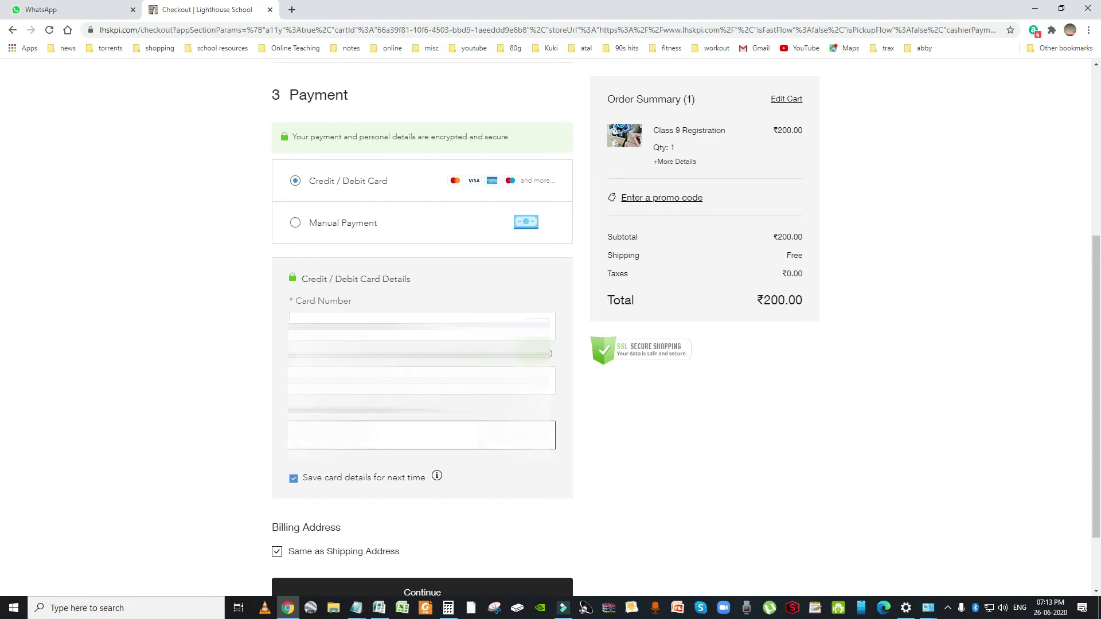
key("Return")
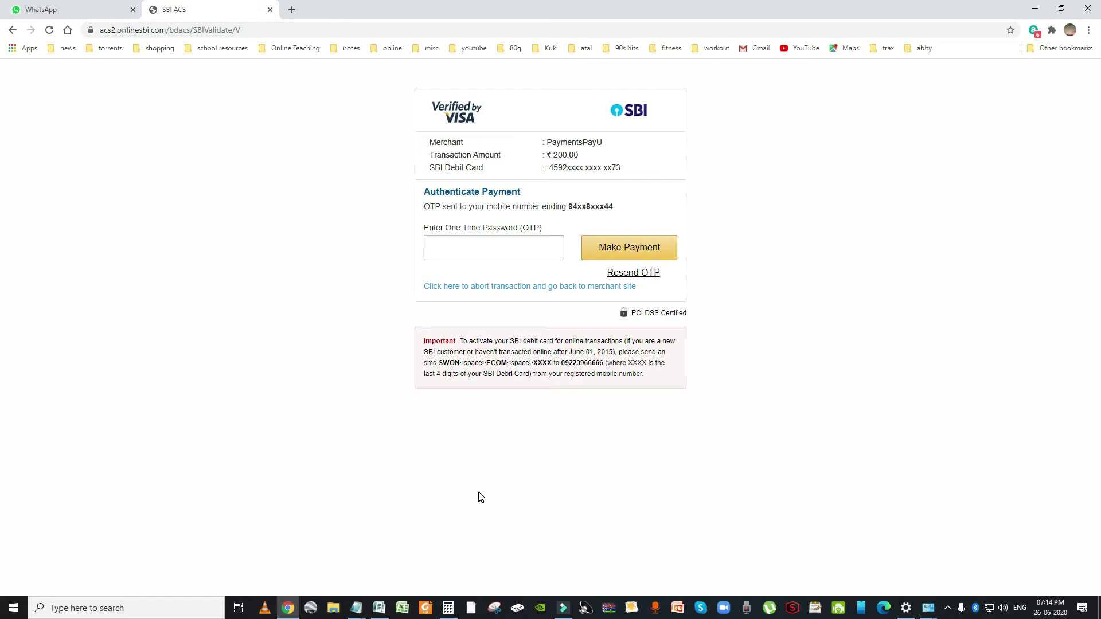
Enter the SBI one-time password and authorise the ₹200.00 payment.
left_click(450, 246)
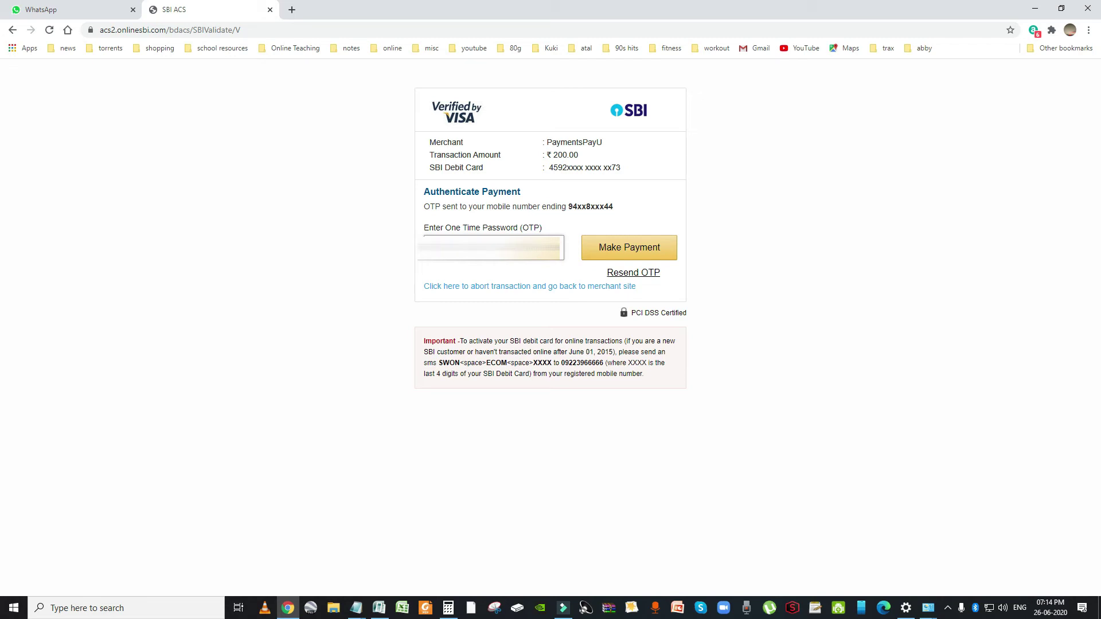
left_click(627, 252)
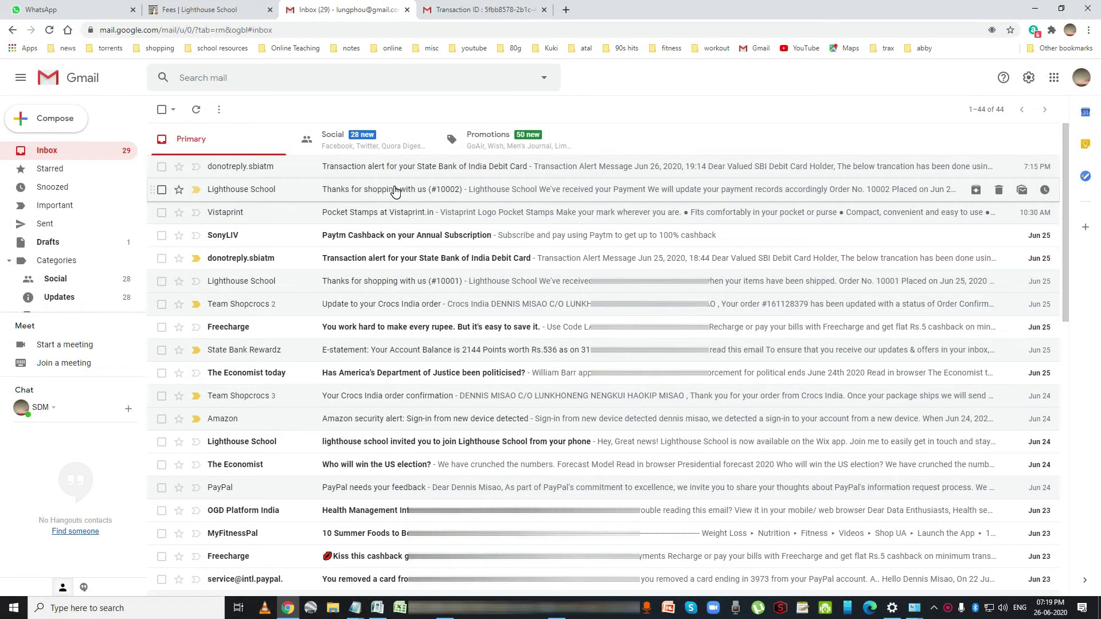
Open Lighthouse School's 'Thanks for shopping with us' email and review the ₹200.00 Class 9 Registration order.
left_click(395, 191)
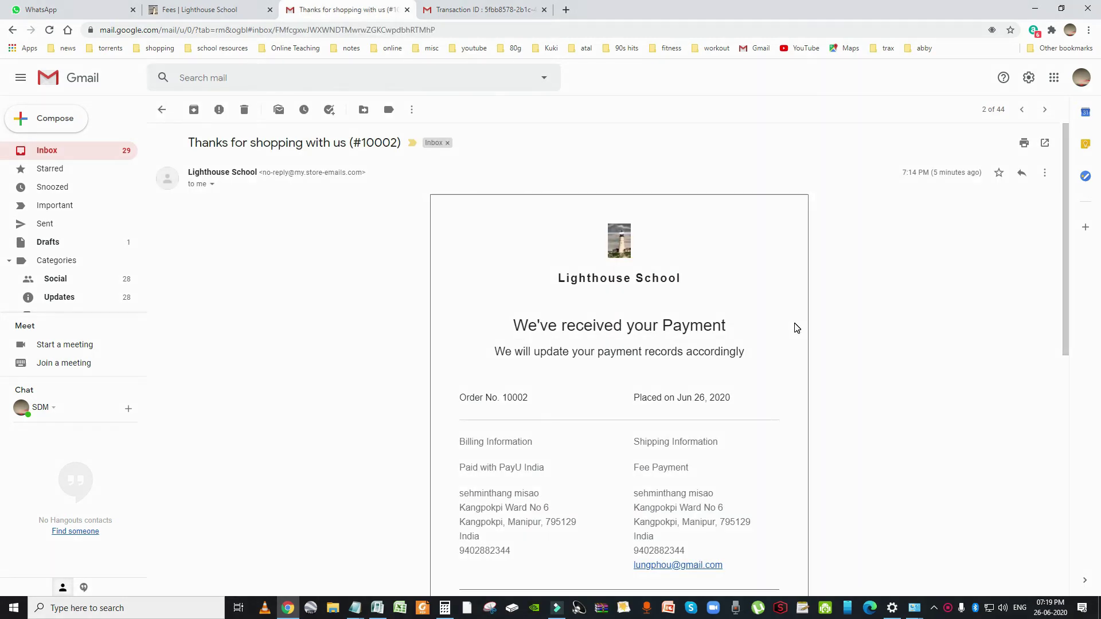
scroll(796, 328, "down", 3)
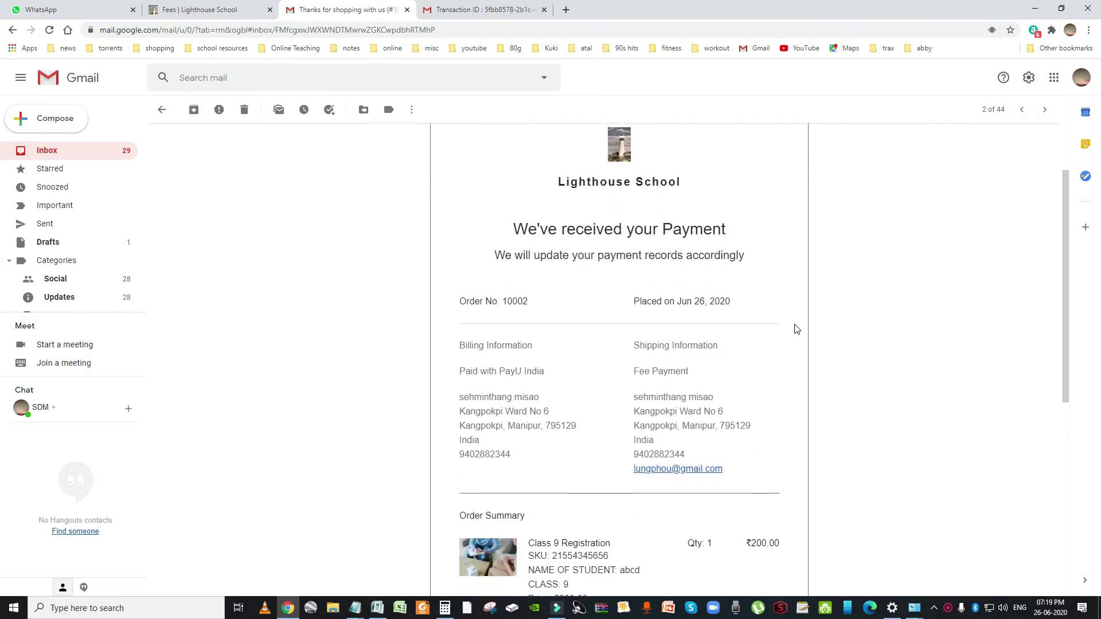
scroll(796, 327, "down", 3)
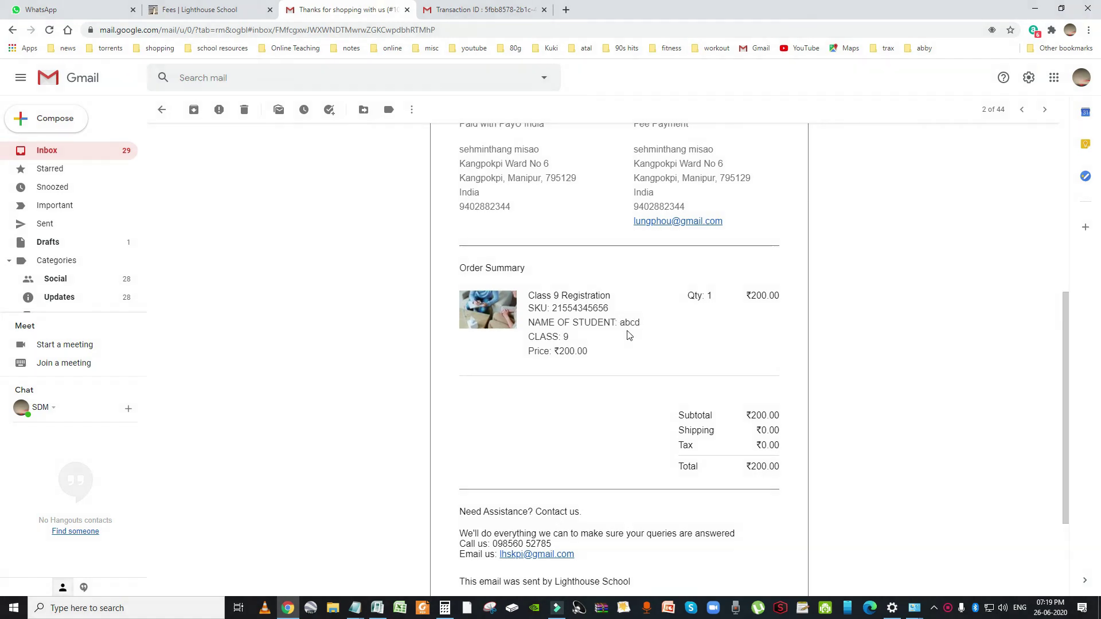
scroll(777, 356, "up", 3)
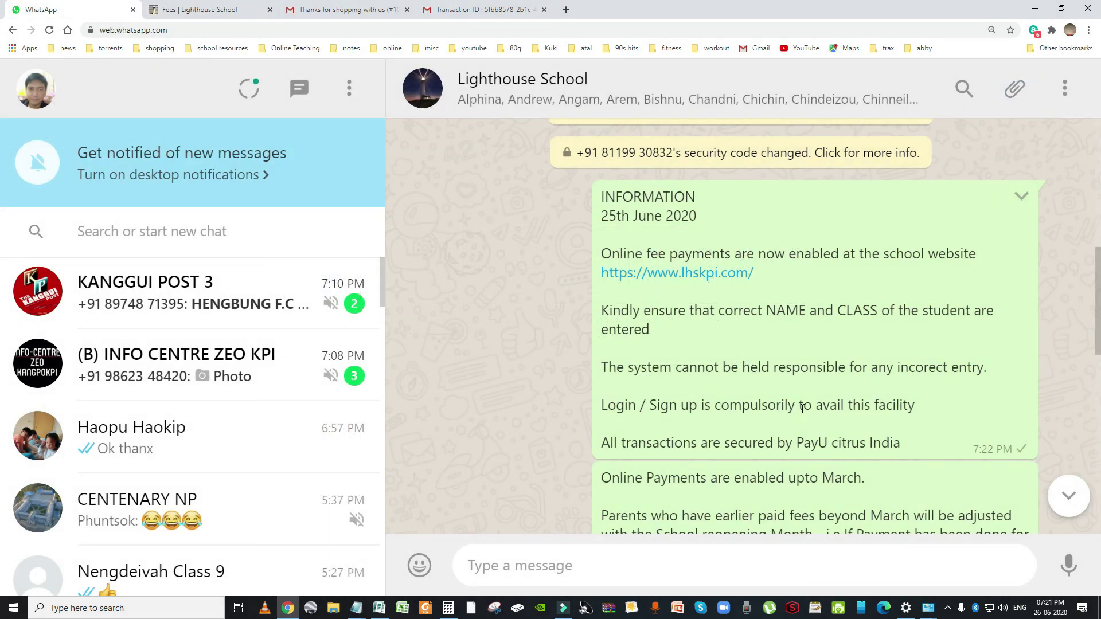
Download DUE LIST 26-6-2020.pdf from the Lighthouse School chat and save it.
scroll(801, 409, "down", 3)
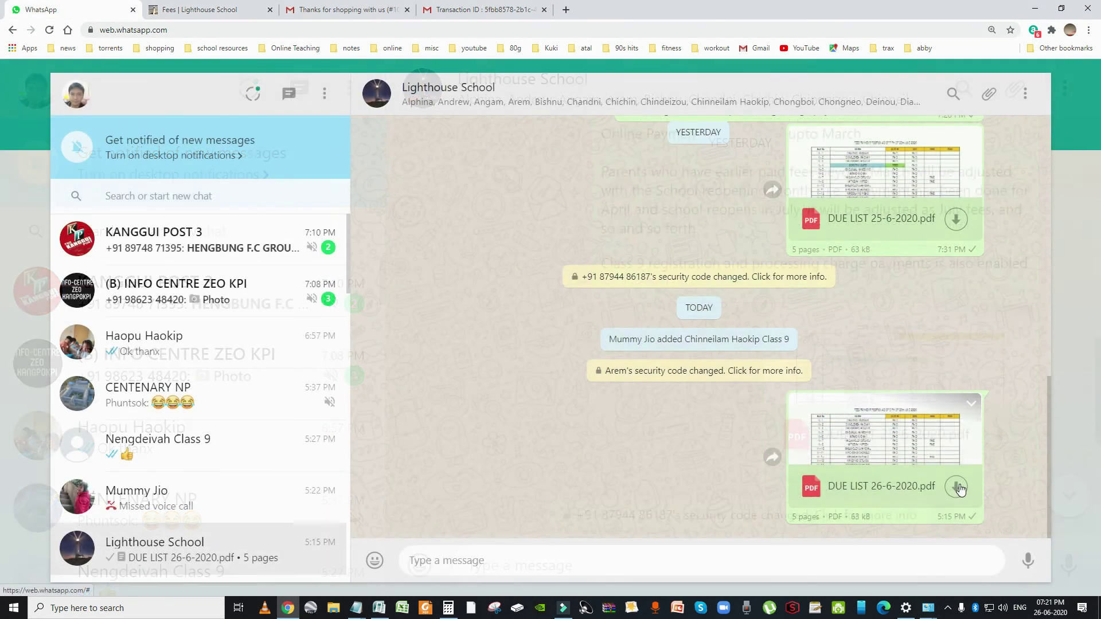
left_click(957, 488)
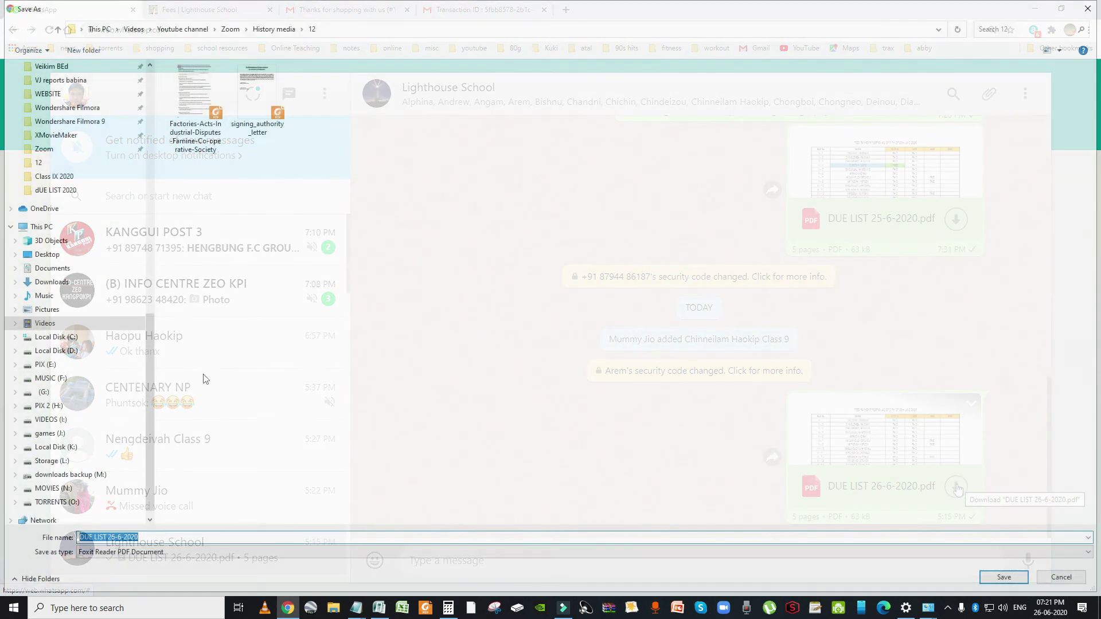
left_click(984, 575)
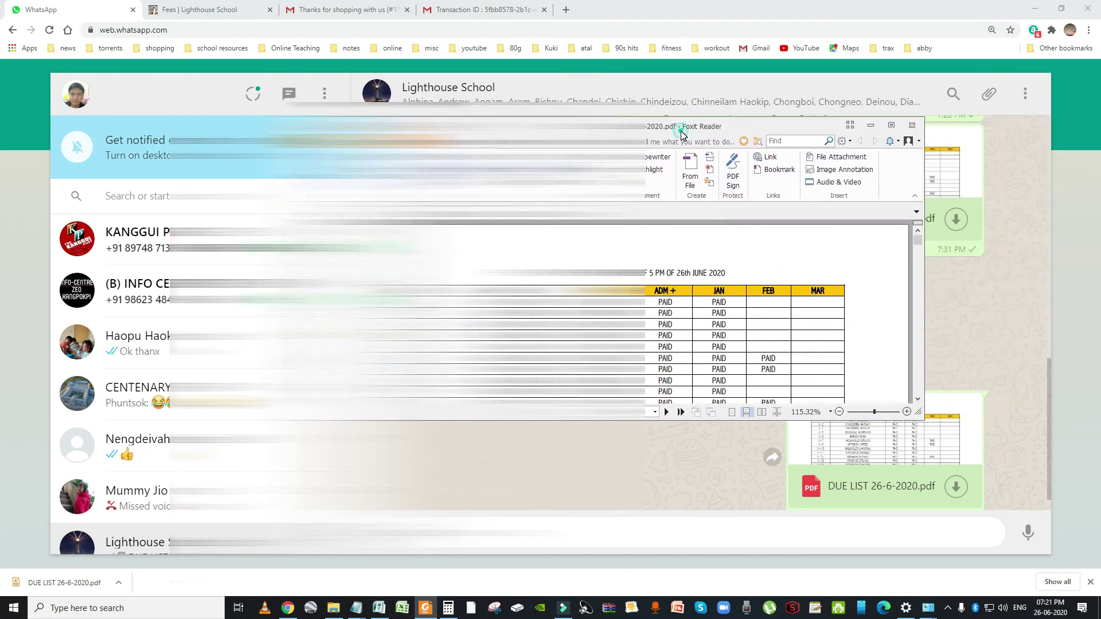
Maximise the Foxit Reader window showing DUE LIST 26-6-2020.pdf.
double_click(680, 131)
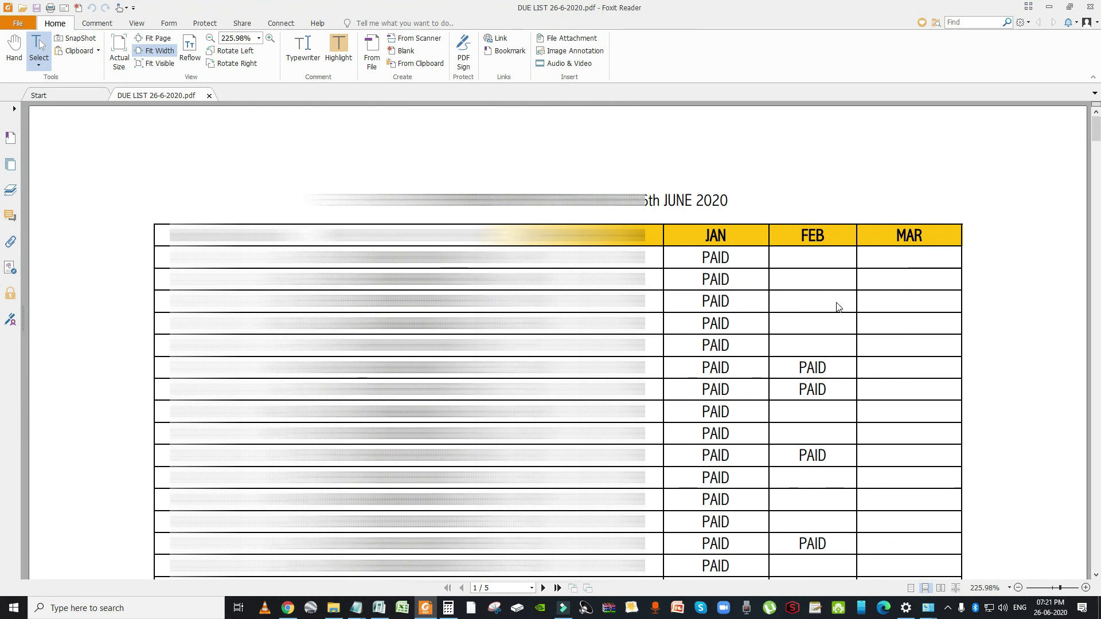